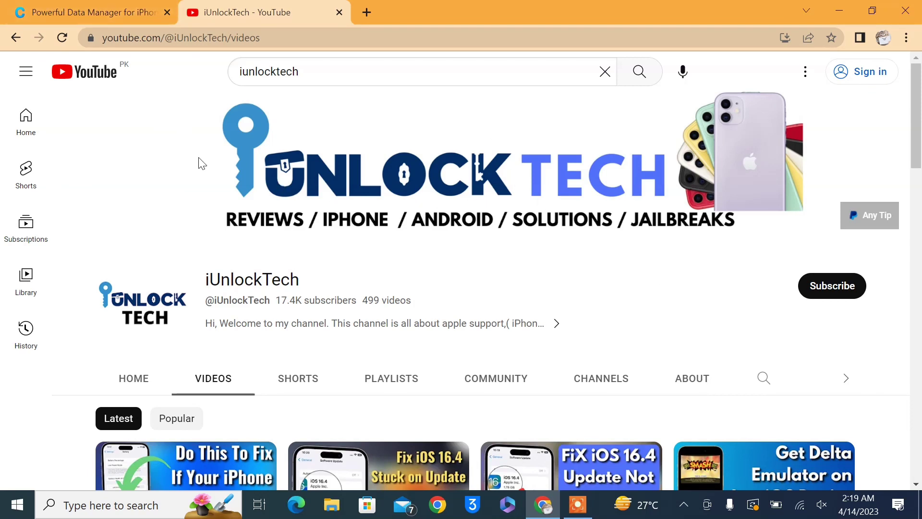
Switch to the Coolmuster iOS Assistant product page and highlight the product name in the heading.
click(128, 10)
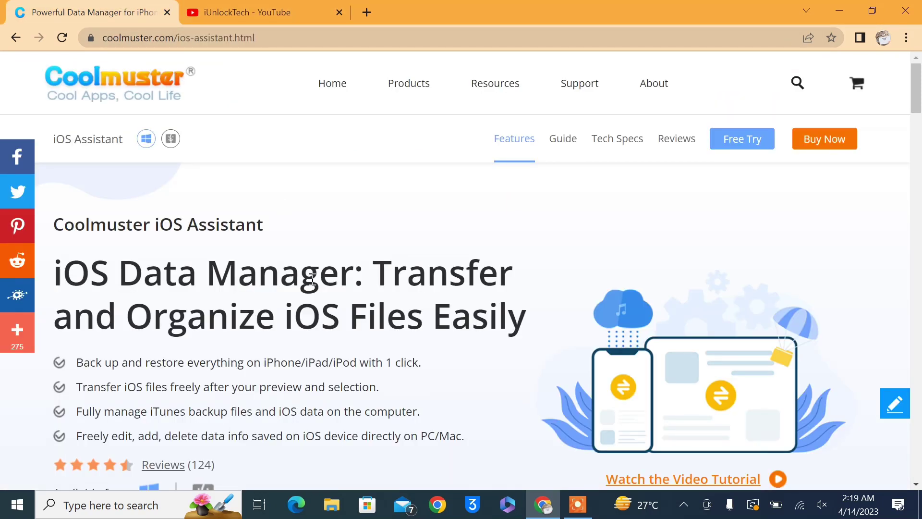
drag(65, 230, 268, 231)
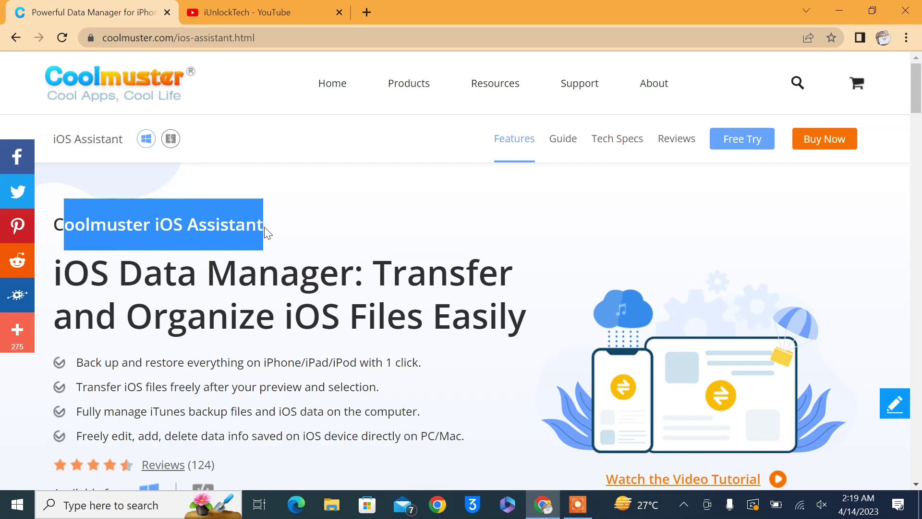
click(69, 277)
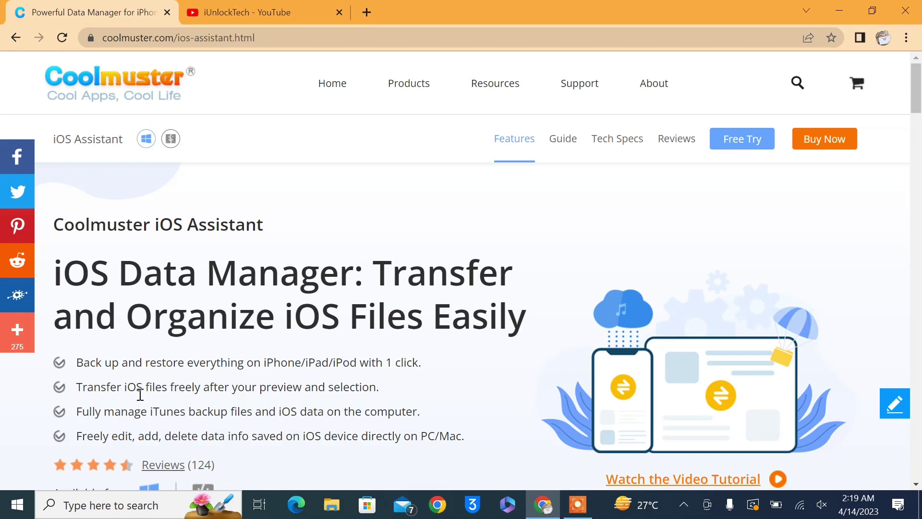
Compare the Mac and Windows editions, then download the Windows free trial installer.
scroll(376, 394, down, 1)
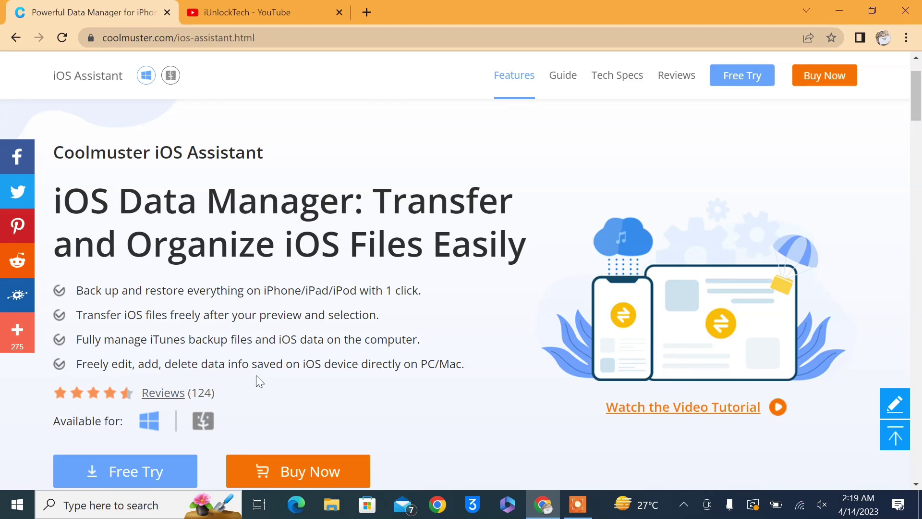
scroll(256, 376, down, 1)
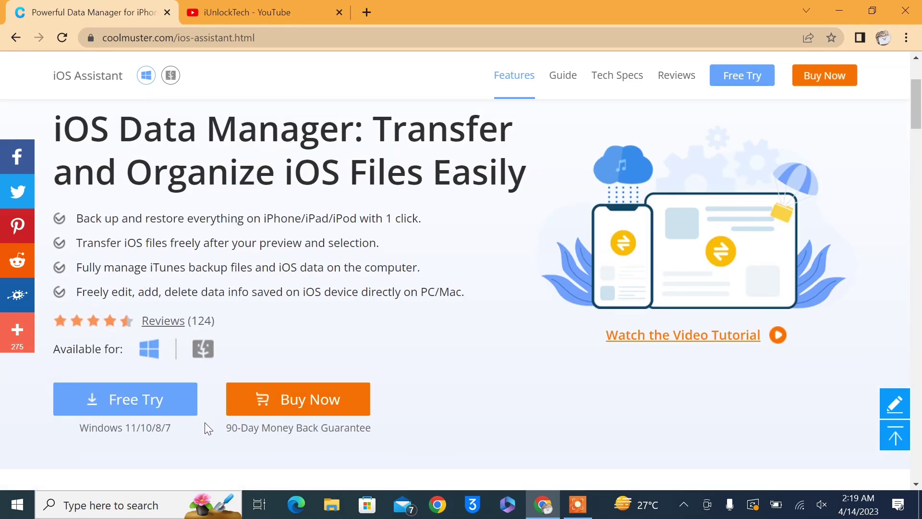
click(203, 351)
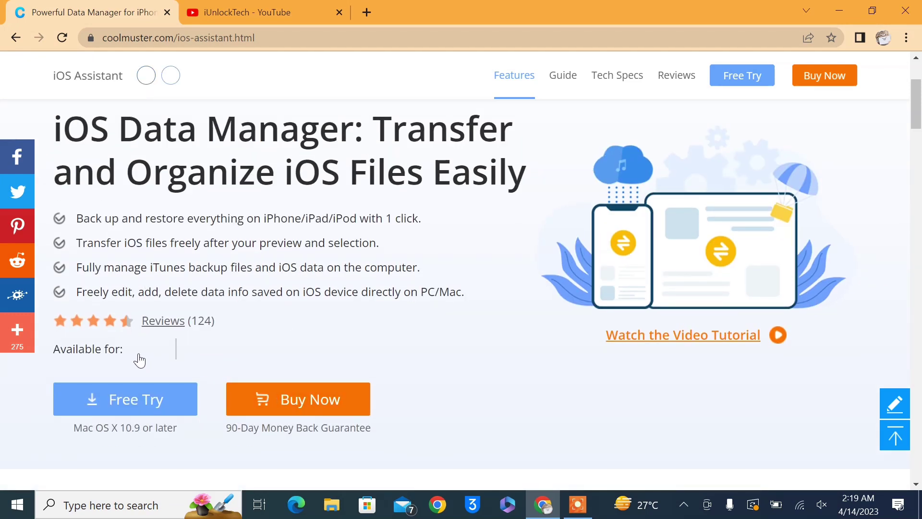
click(150, 354)
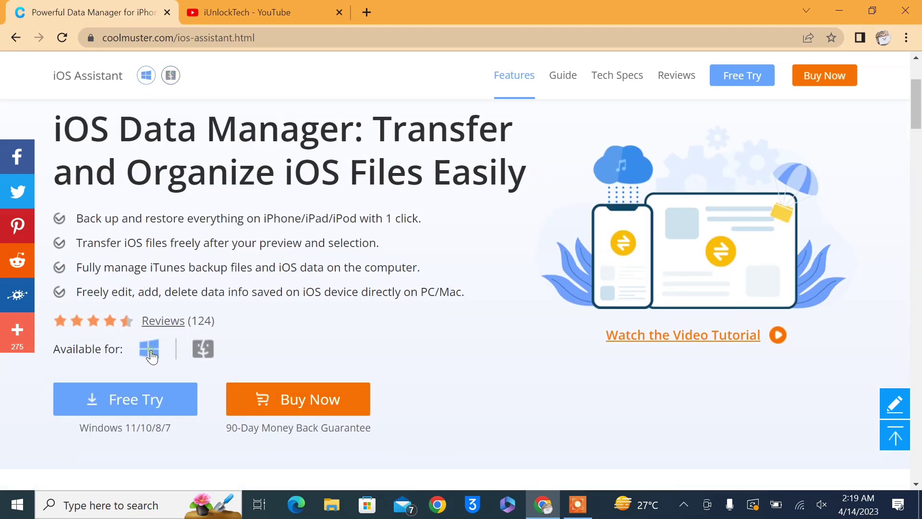
click(157, 404)
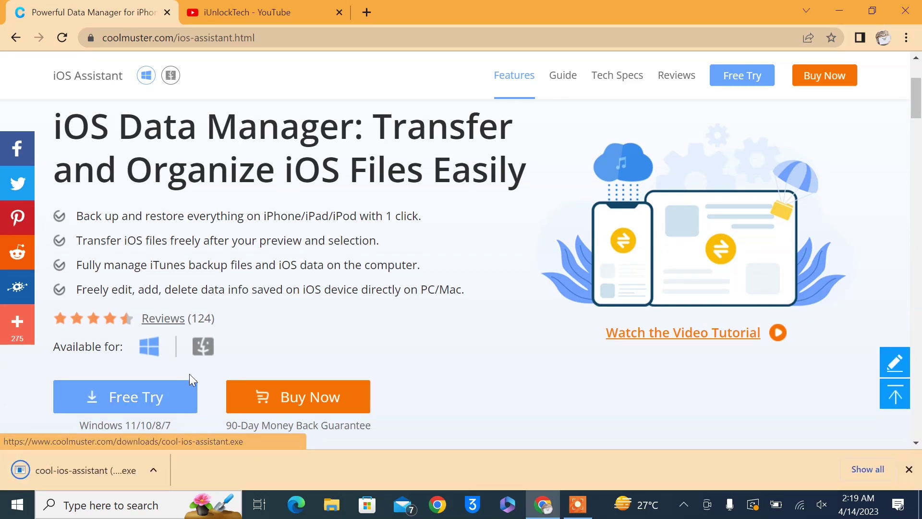
Dismiss the downloads bar, scroll through the product page, and minimize the browser to the desktop.
scroll(189, 373, down, 5)
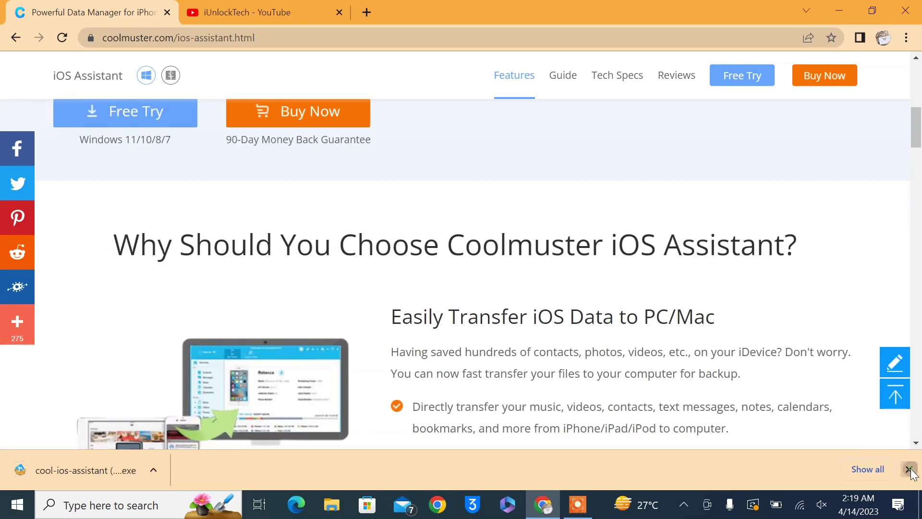
click(909, 469)
scroll(263, 235, down, 15)
scroll(272, 243, down, 20)
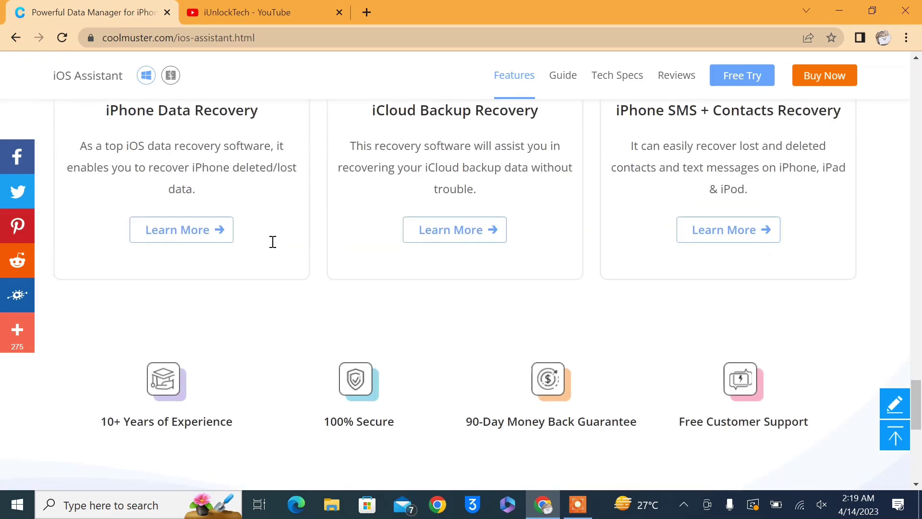
scroll(282, 249, up, 15)
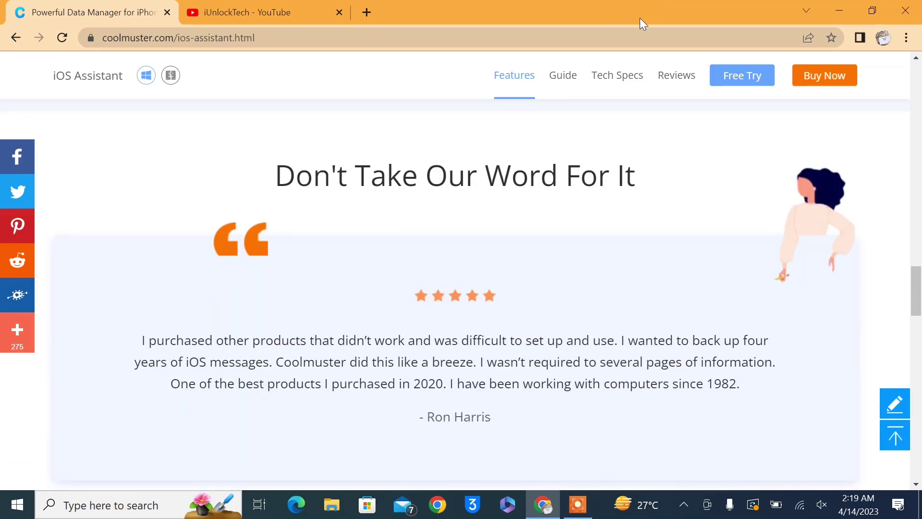
click(839, 10)
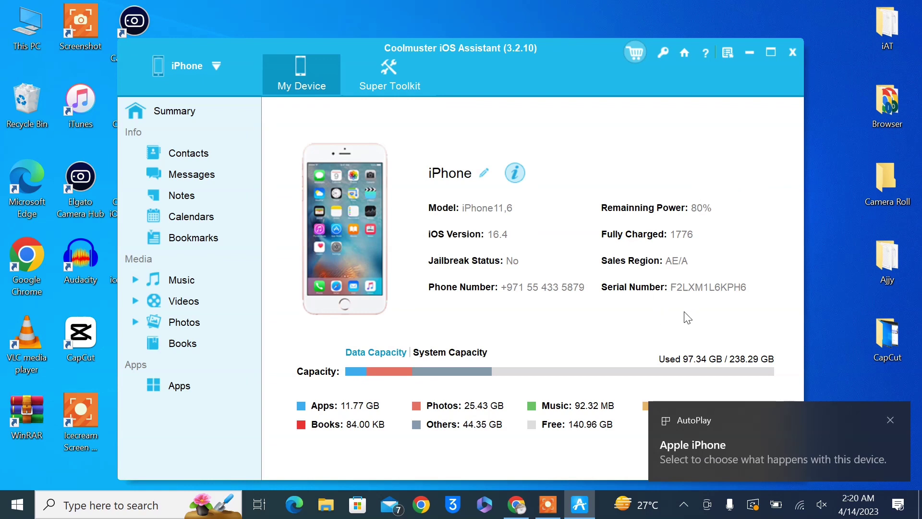
Dismiss the AutoPlay notification, expand Music and Photos in the sidebar, and show the photos list.
click(890, 420)
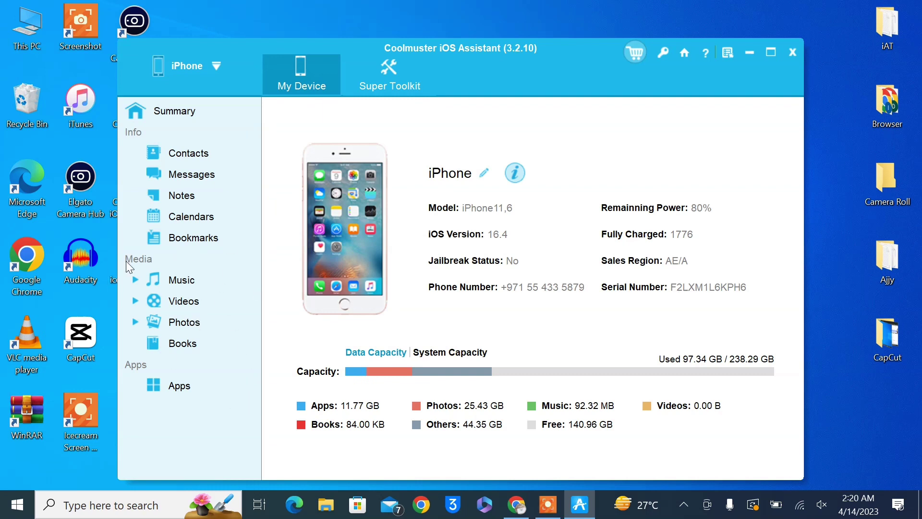
click(134, 281)
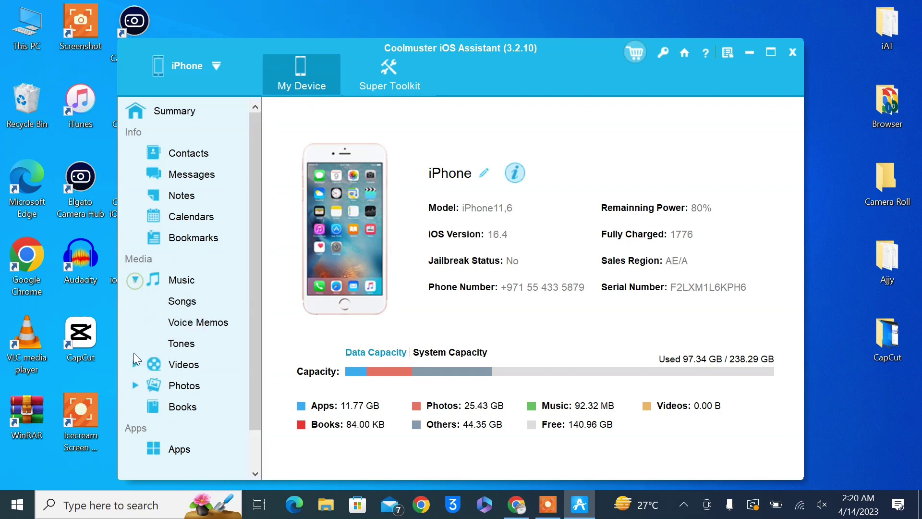
click(136, 384)
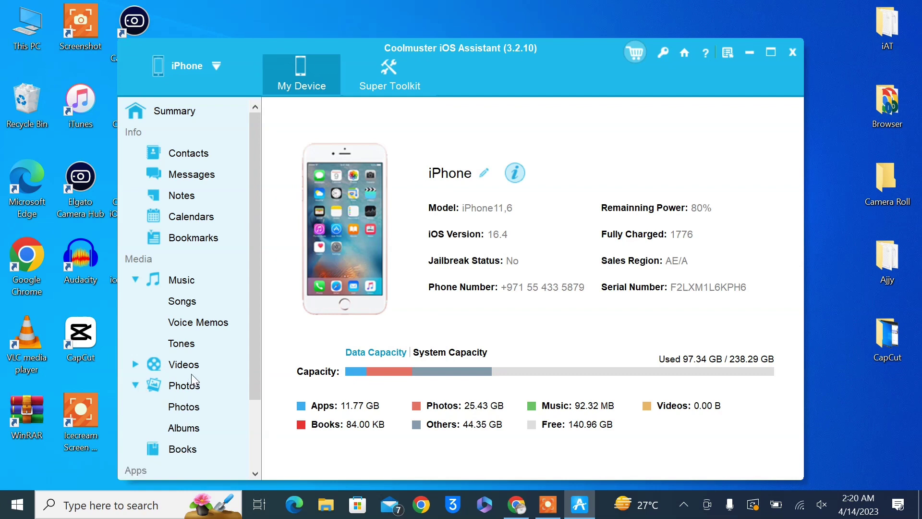
scroll(187, 370, down, 3)
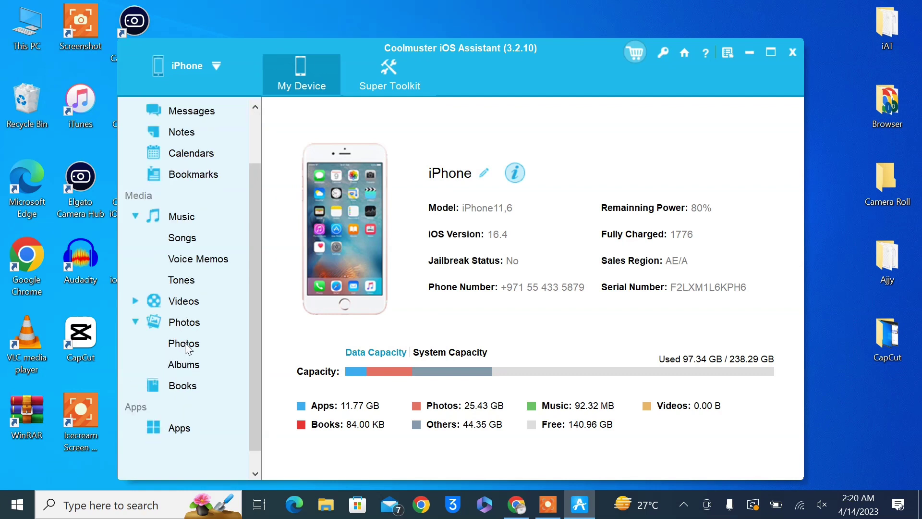
click(185, 343)
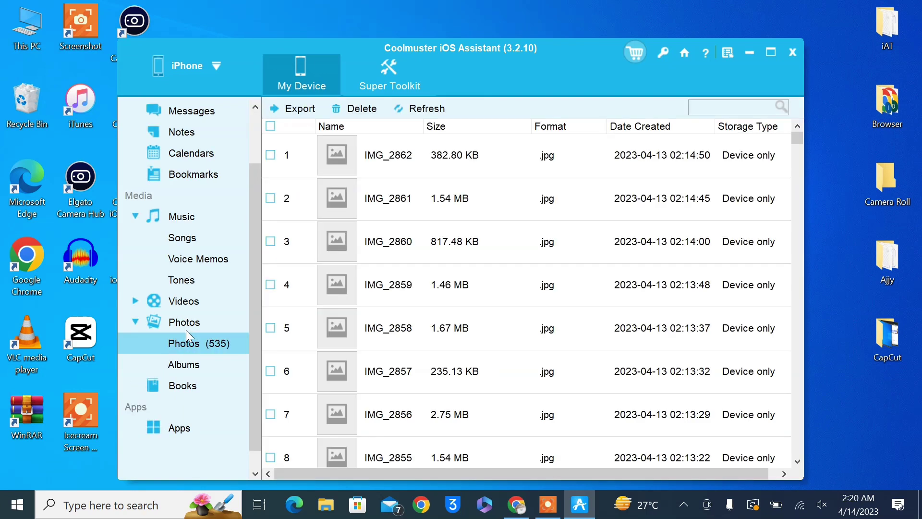
Select photos IMG_2862, IMG_2861 and IMG_2860 in the photo list.
click(271, 126)
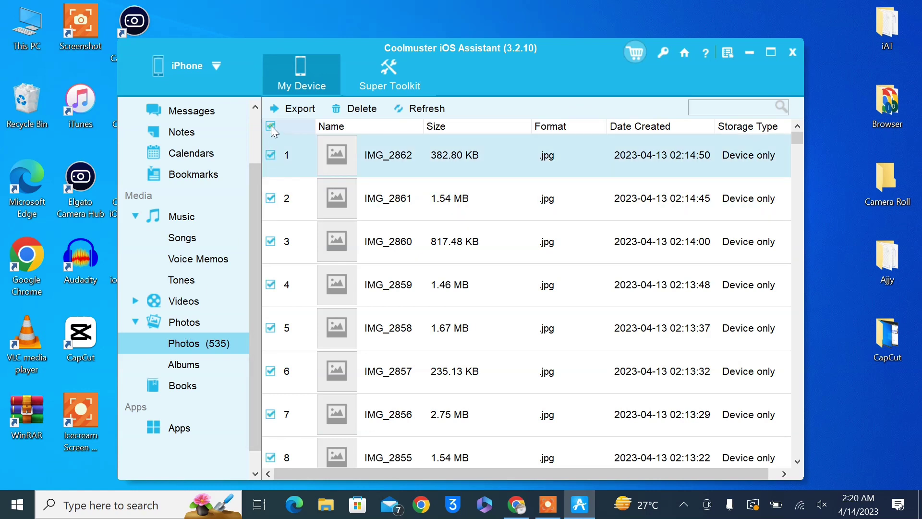
click(271, 126)
click(270, 154)
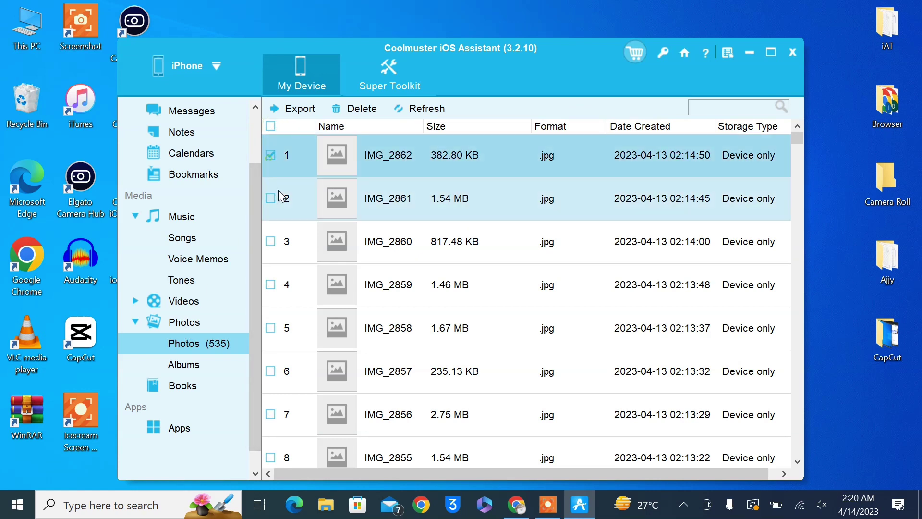
click(271, 198)
click(286, 224)
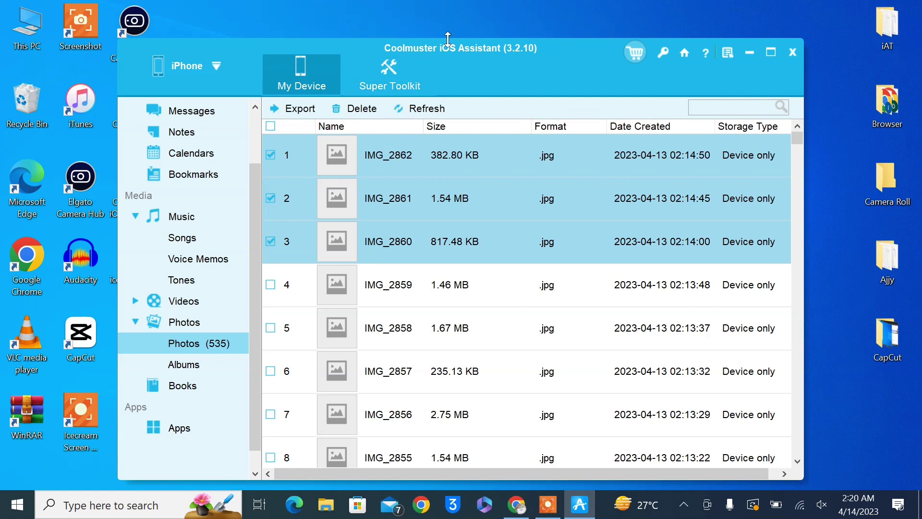
Export the three selected photos into a new folder on the Desktop.
drag(437, 58, 463, 31)
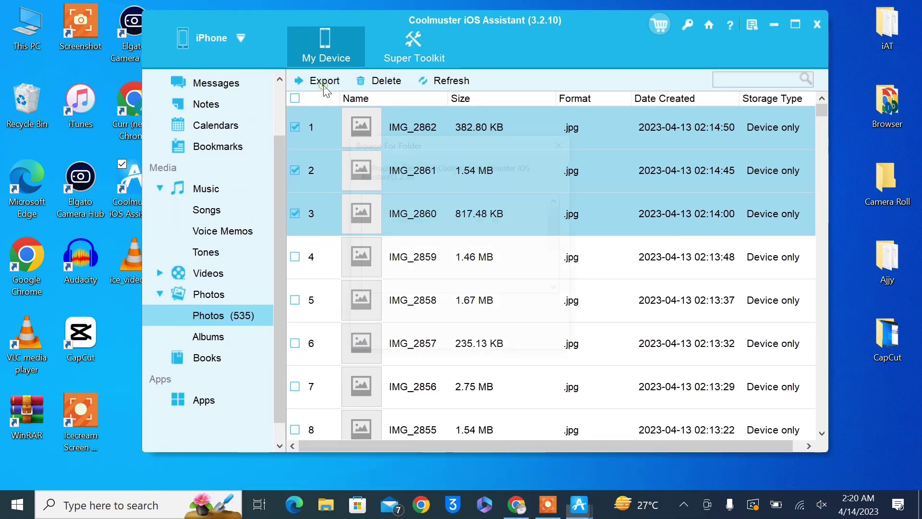
click(324, 86)
click(400, 200)
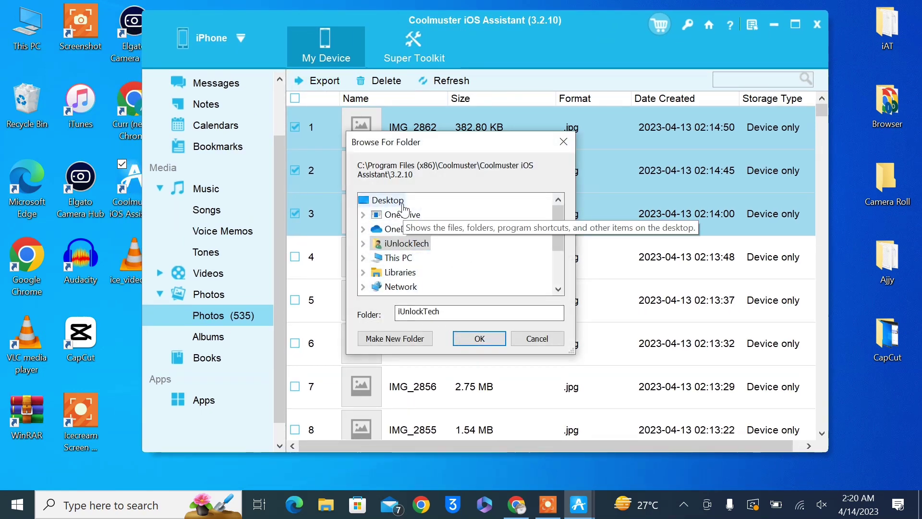
click(416, 338)
click(479, 338)
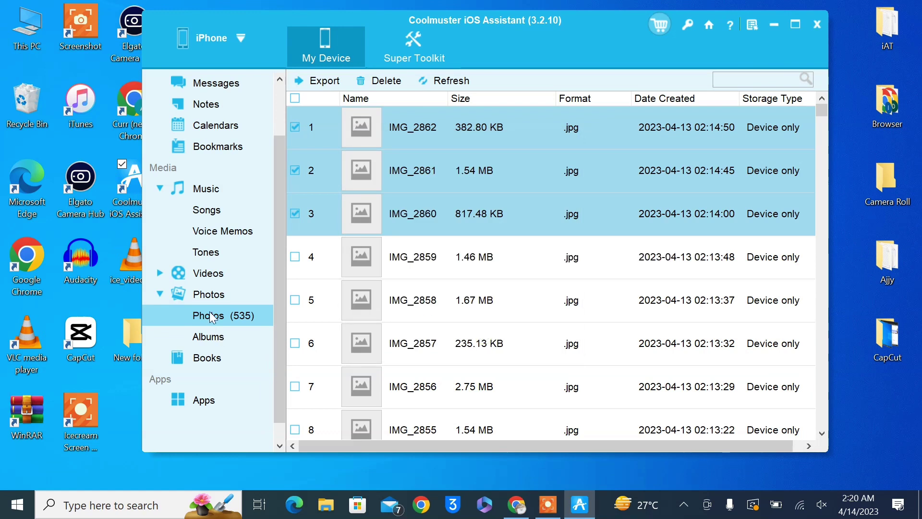
Open New folder to confirm the three exported images, then close it.
double_click(131, 340)
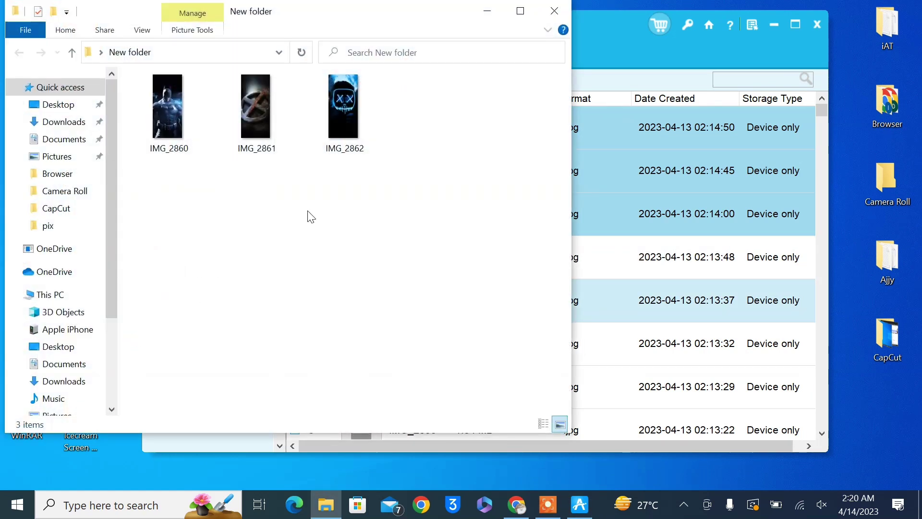
drag(405, 117, 192, 148)
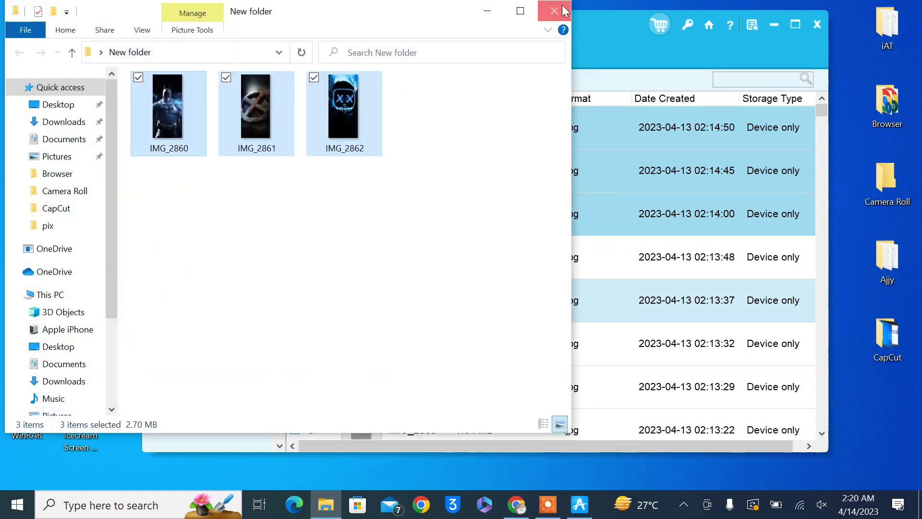
click(554, 11)
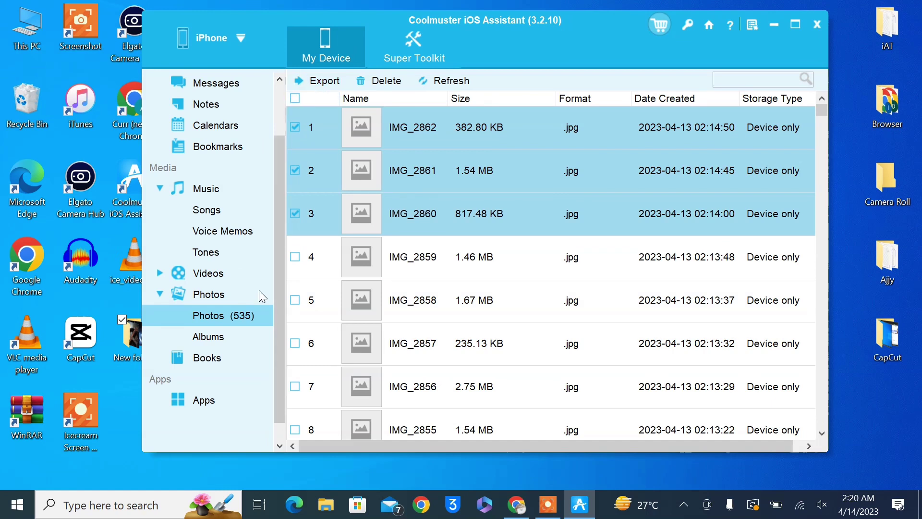
Show Contacts, check its import options, export the contact to vCard, then list the Apps.
scroll(200, 194, up, 2)
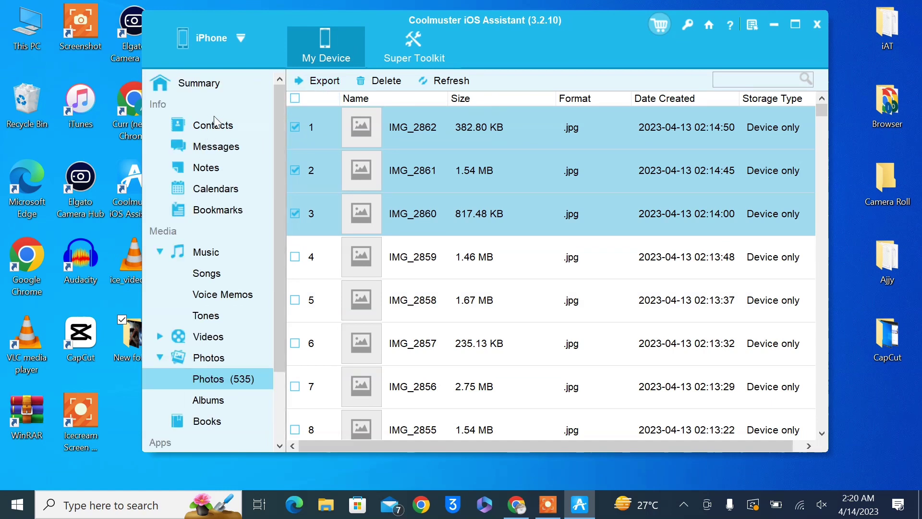
click(213, 124)
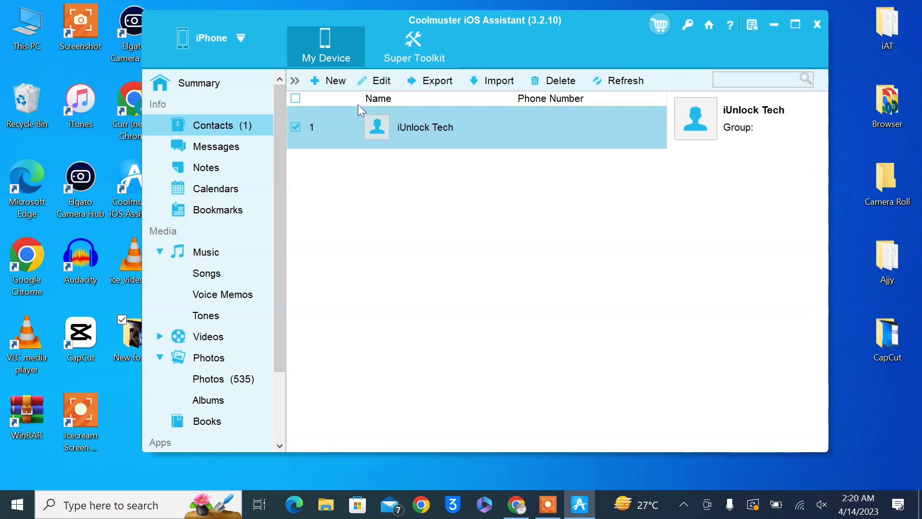
click(495, 81)
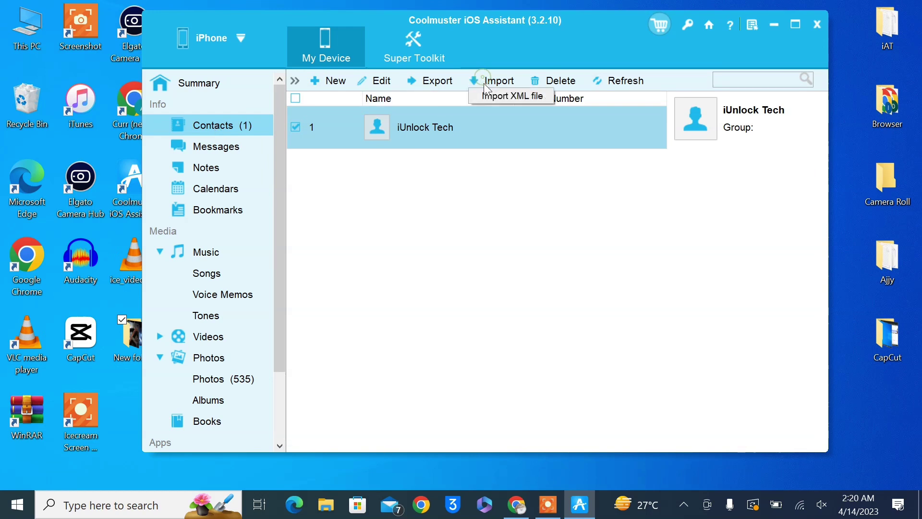
click(453, 82)
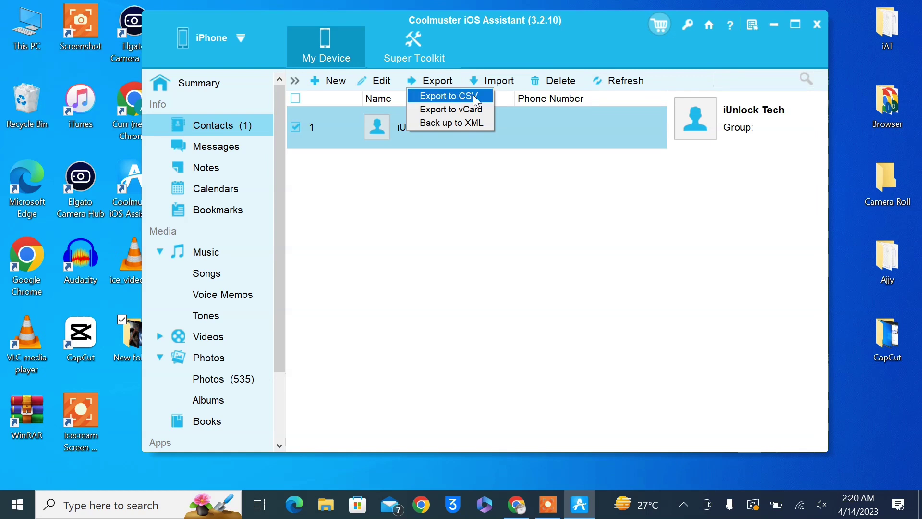
click(451, 110)
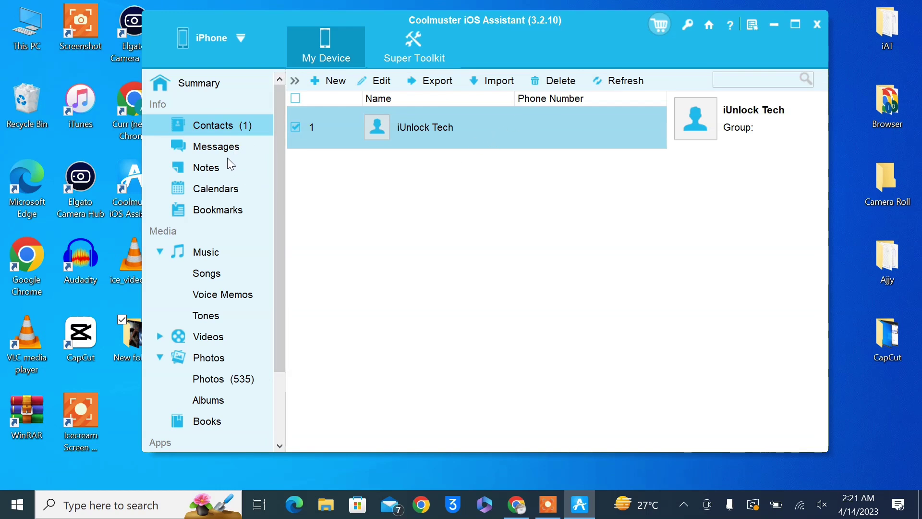
scroll(235, 211, down, 3)
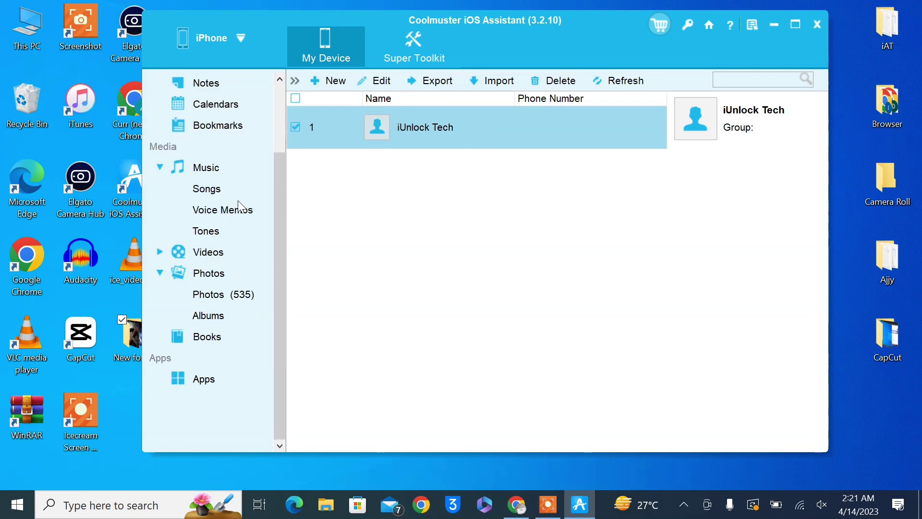
click(189, 380)
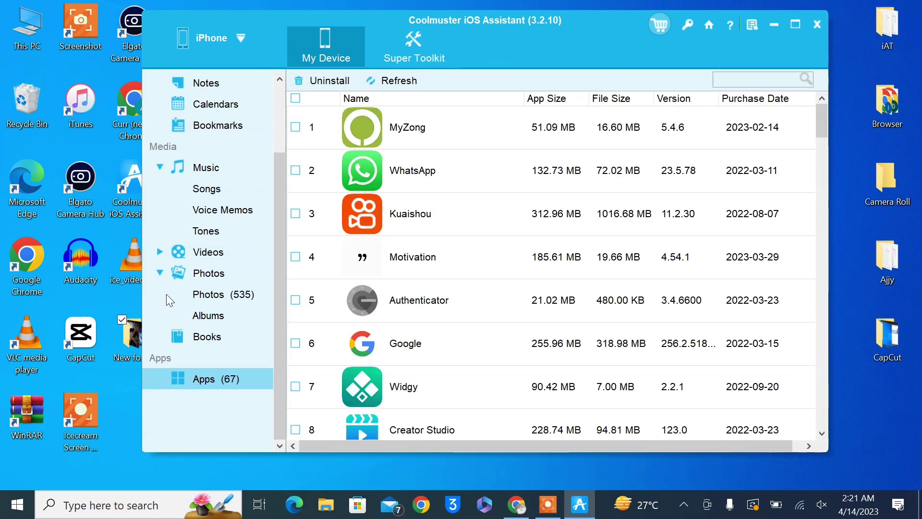
Scroll through the 67 installed apps and tick then untick MyZong.
scroll(473, 280, down, 7)
scroll(477, 286, up, 6)
scroll(477, 286, down, 13)
scroll(474, 284, up, 14)
click(295, 126)
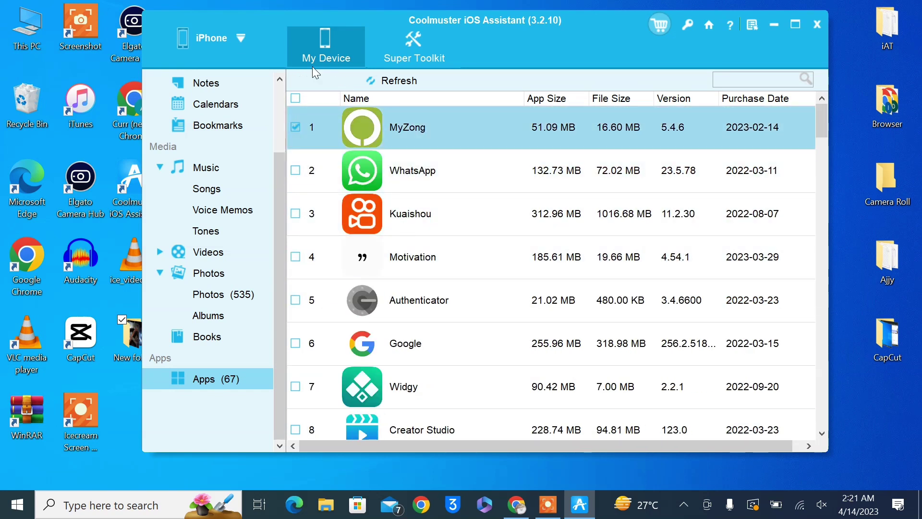
click(295, 128)
View the iPhone's device summary, then go to the Super Toolkit page.
scroll(222, 207, up, 3)
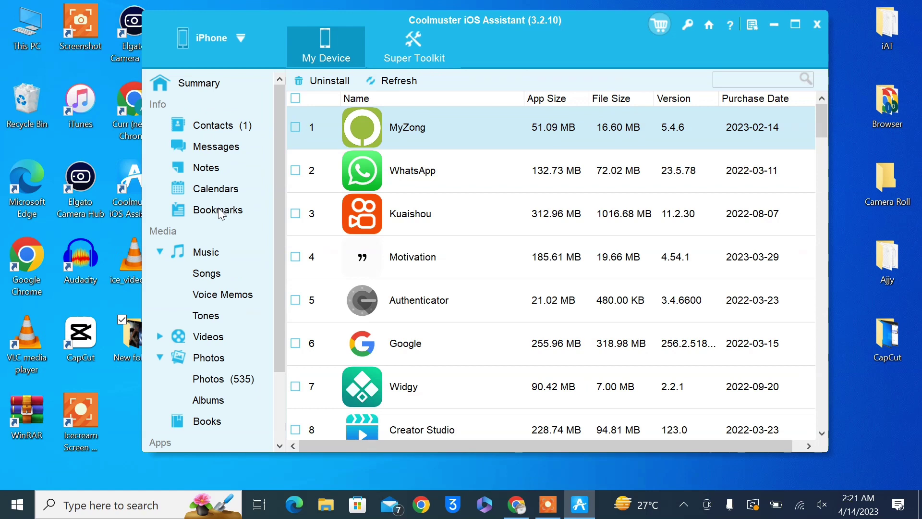
click(218, 89)
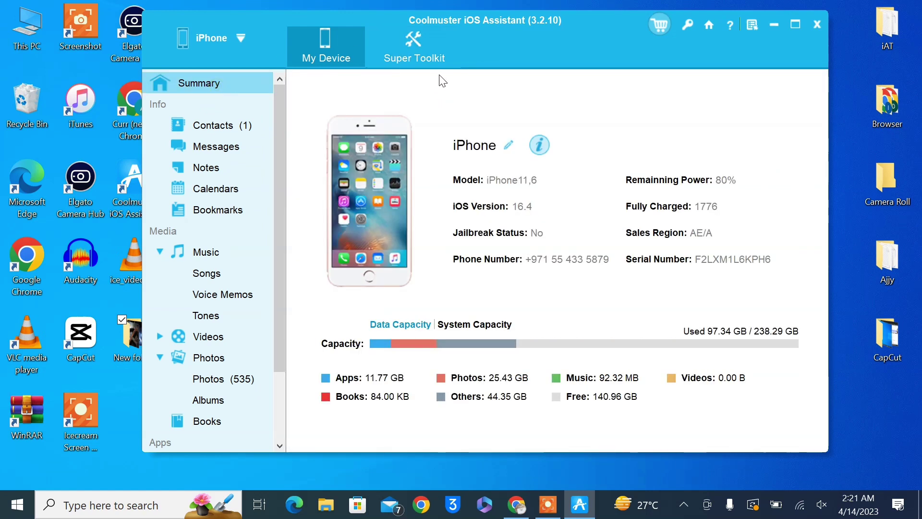
click(438, 58)
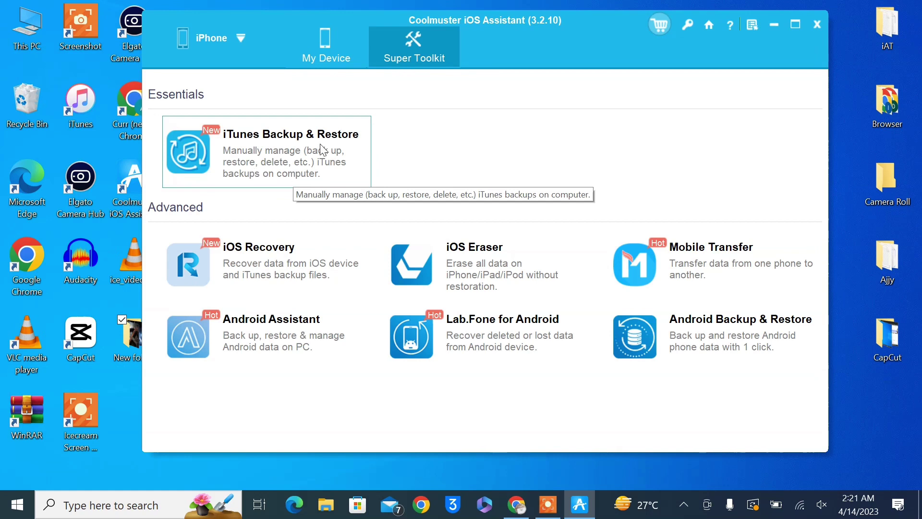
In iTunes Backup & Restore, review and cancel the Restore and Back up options.
click(305, 176)
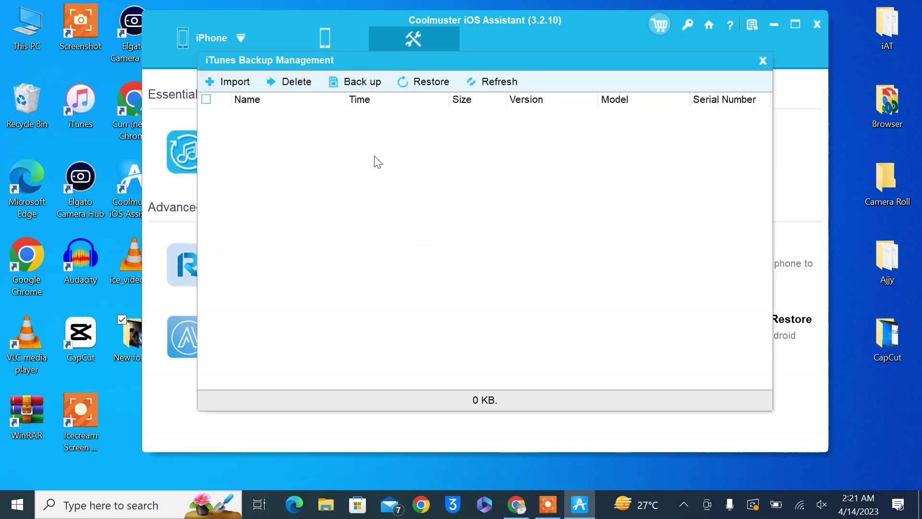
click(431, 89)
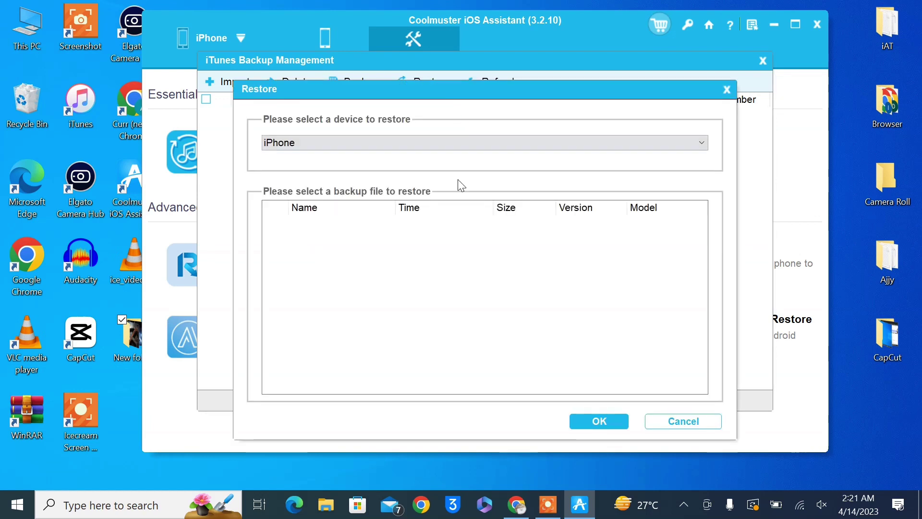
click(660, 421)
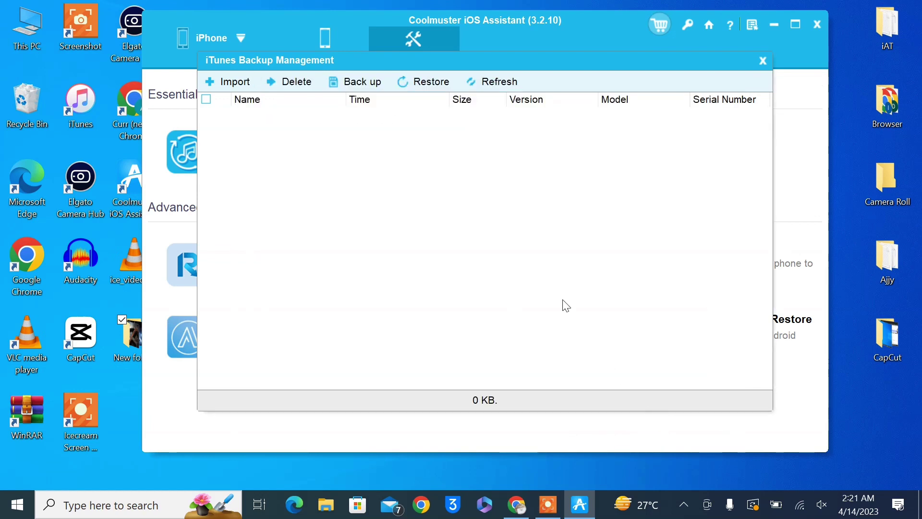
click(368, 82)
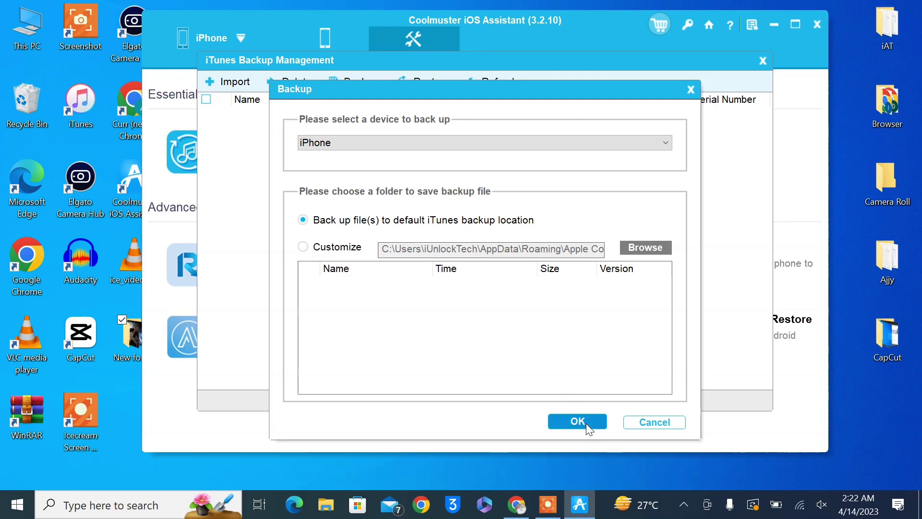
click(661, 421)
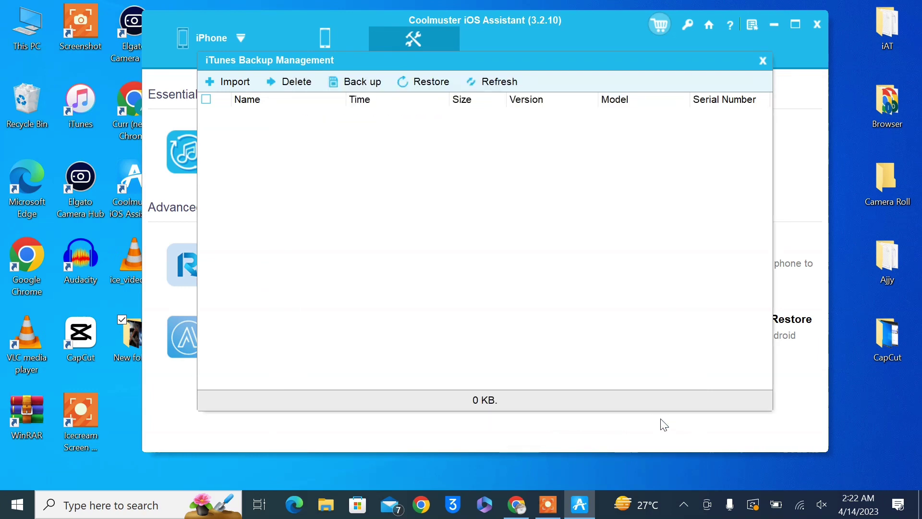
Review and cancel Import, close the backup manager, and return to My Device.
click(217, 81)
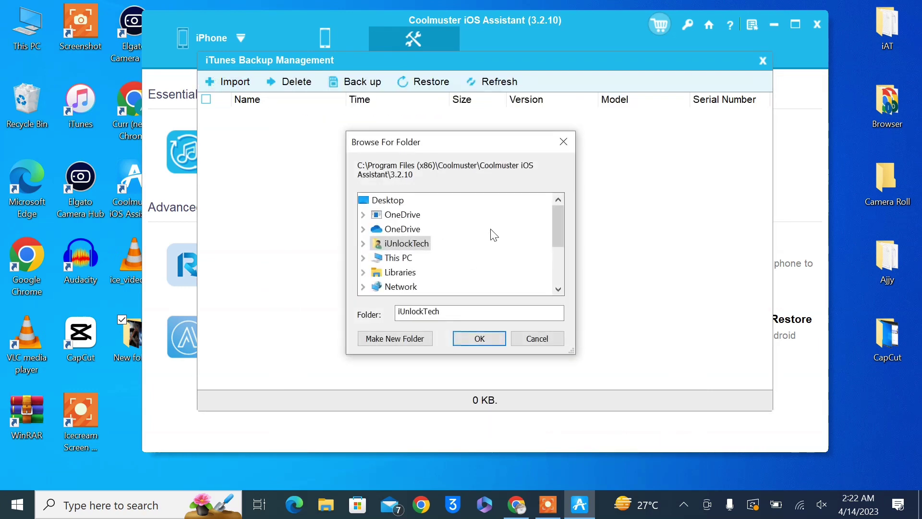
click(542, 338)
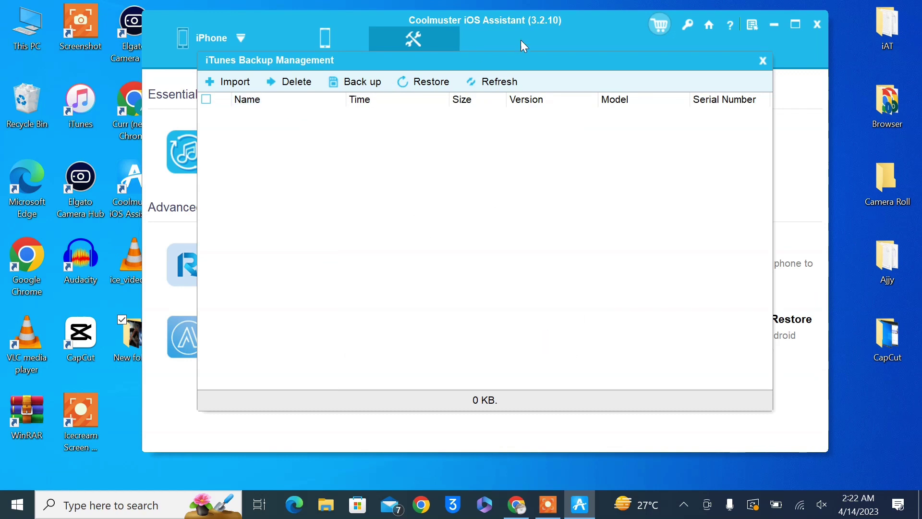
click(763, 62)
click(325, 52)
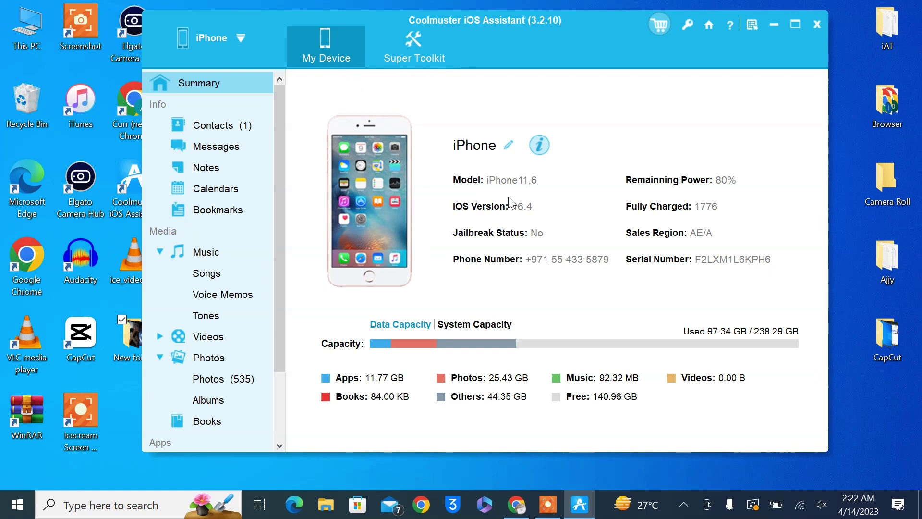
Return to Chrome and scroll through the coolmuster.com iOS Assistant product page.
click(516, 504)
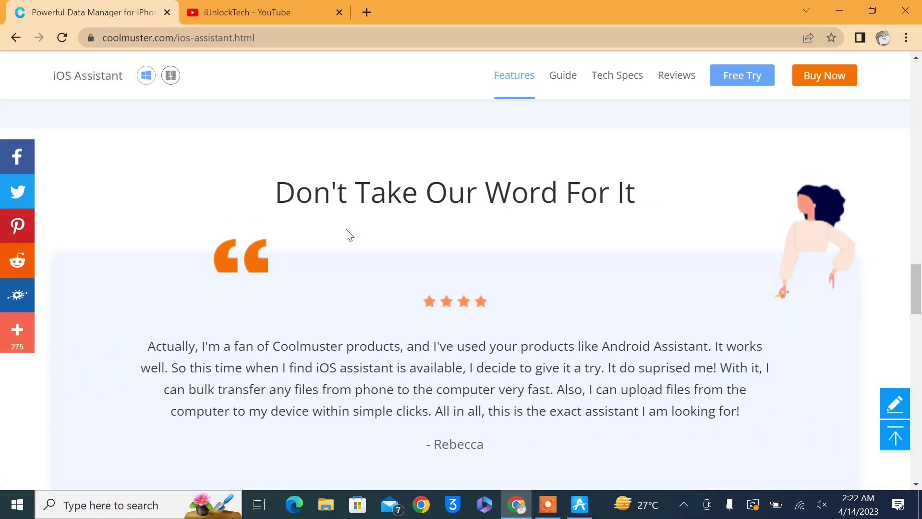
scroll(365, 216, up, 20)
scroll(369, 218, down, 4)
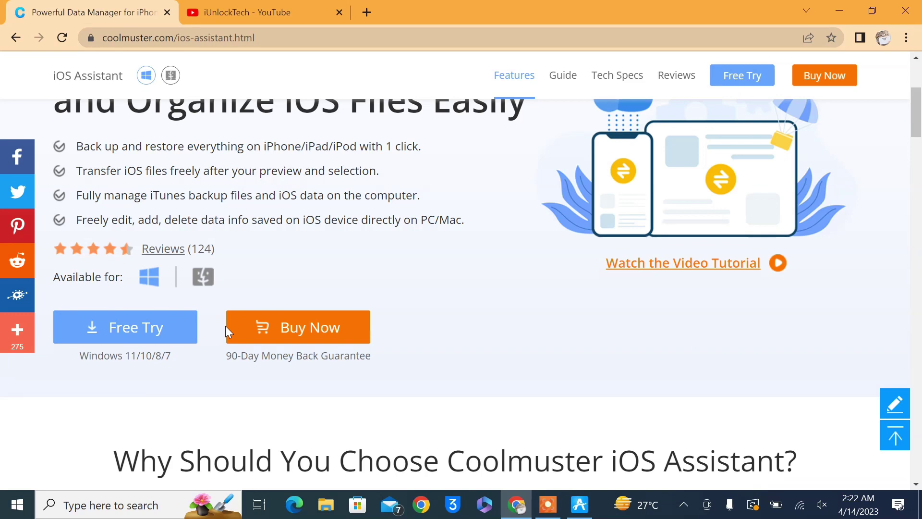
scroll(226, 326, up, 4)
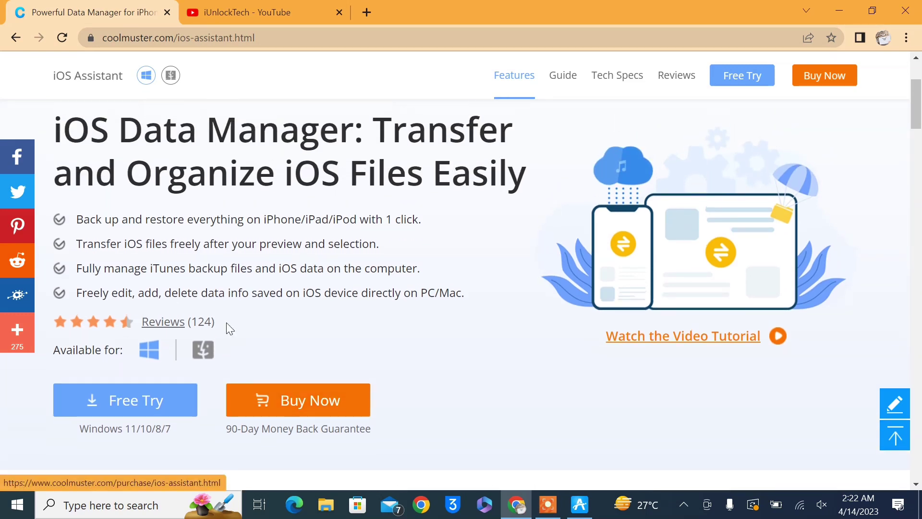